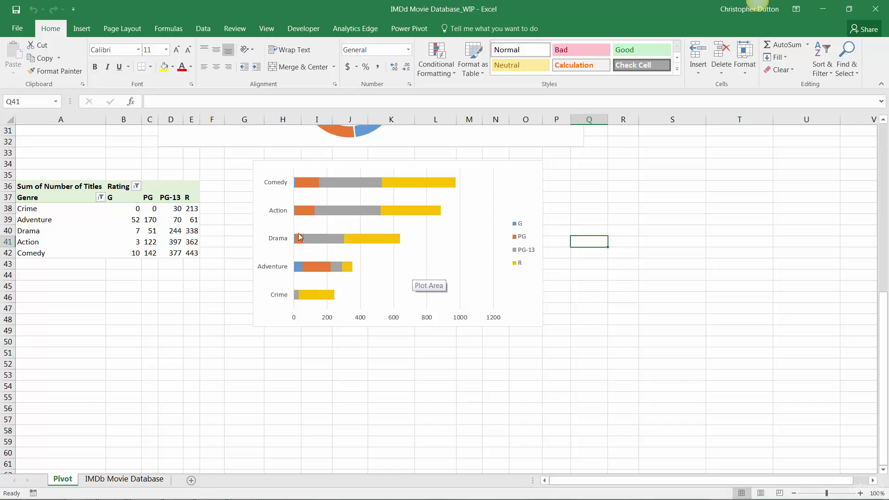
# Step: Copy the entire Genre by Rating pivot table and paste the duplicate at cell A51
pyautogui.click(61, 221)
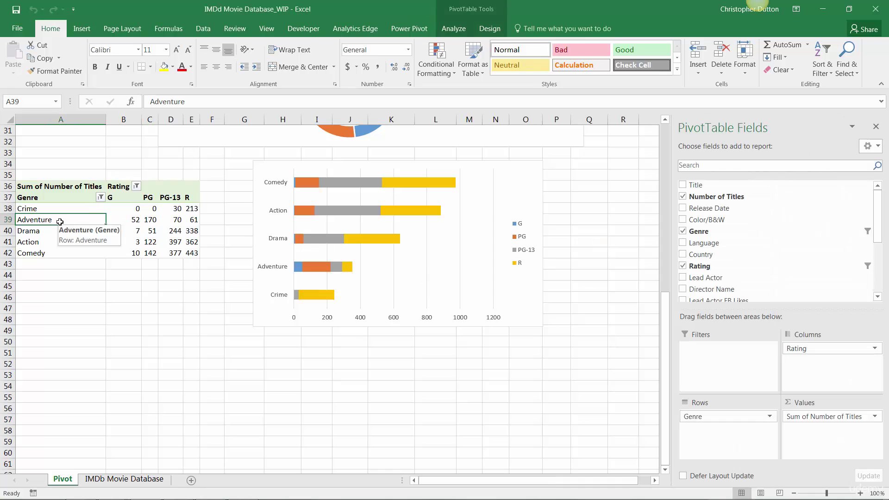
pyautogui.click(454, 29)
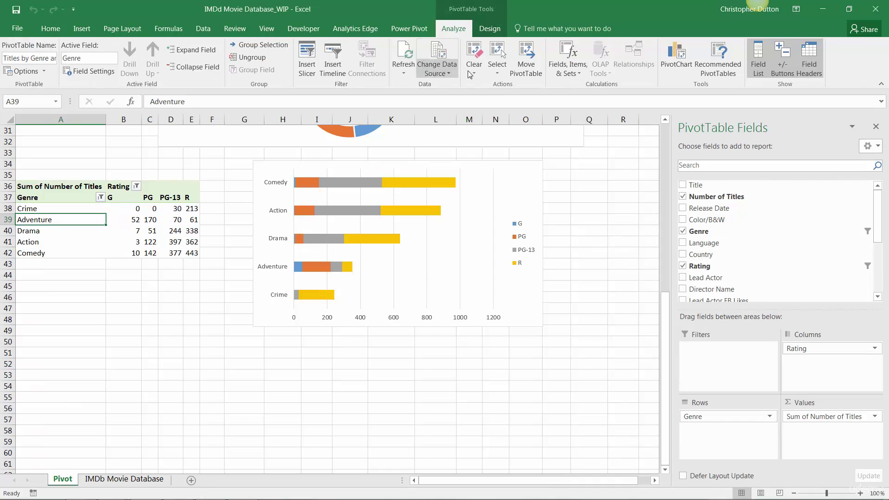
pyautogui.click(497, 65)
pyautogui.click(507, 131)
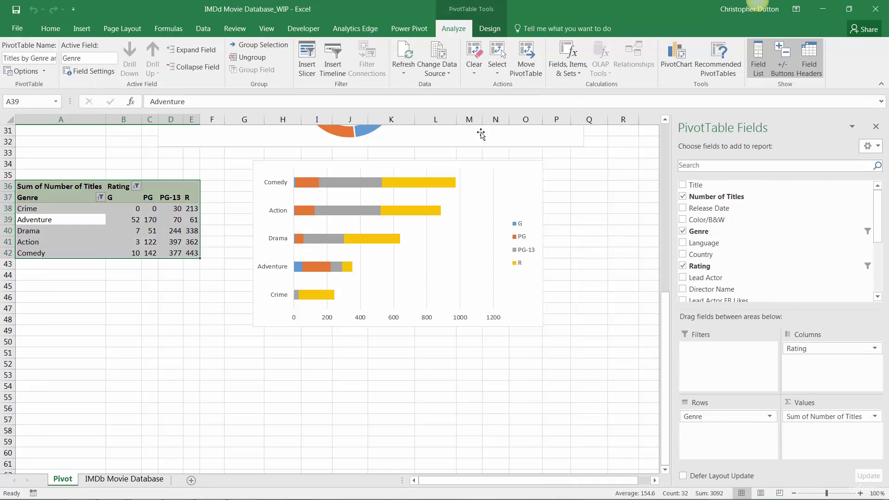
pyautogui.hotkey('ctrl', 'c')
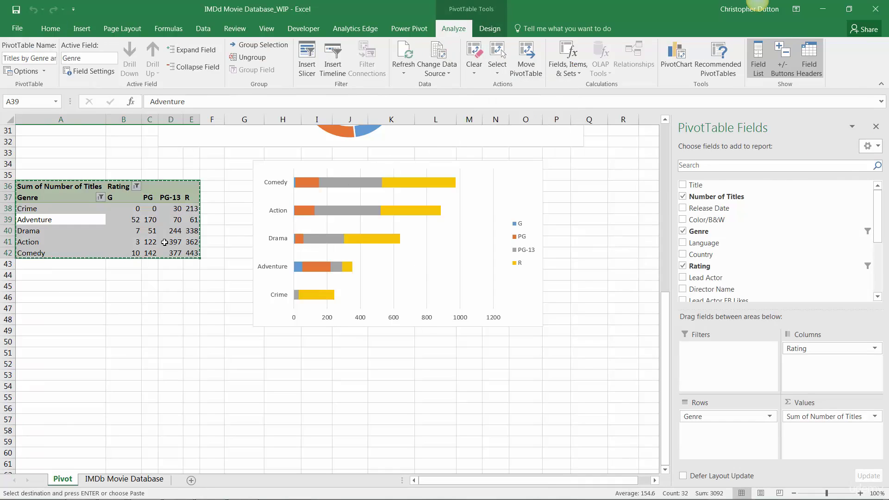
pyautogui.click(55, 349)
pyautogui.hotkey('ctrl', 'v')
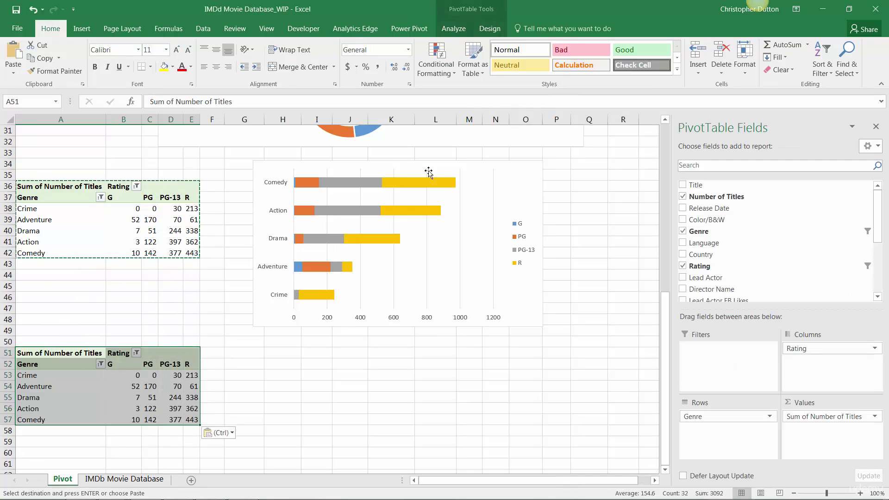
# Step: Replace Number of Titles with Gross Revenue as the summed value in the duplicated pivot table
pyautogui.click(147, 393)
pyautogui.moveTo(810, 417); pyautogui.dragTo(741, 222)
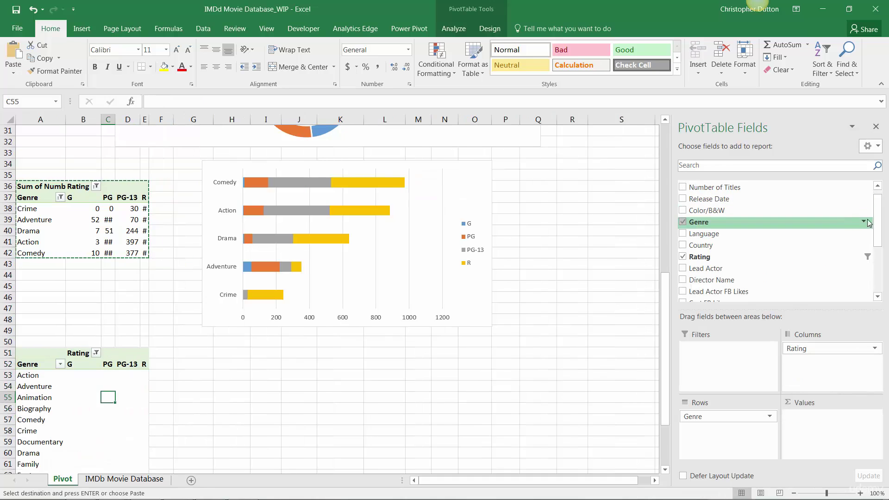
pyautogui.moveTo(876, 218); pyautogui.dragTo(876, 267)
pyautogui.moveTo(813, 268); pyautogui.dragTo(821, 440)
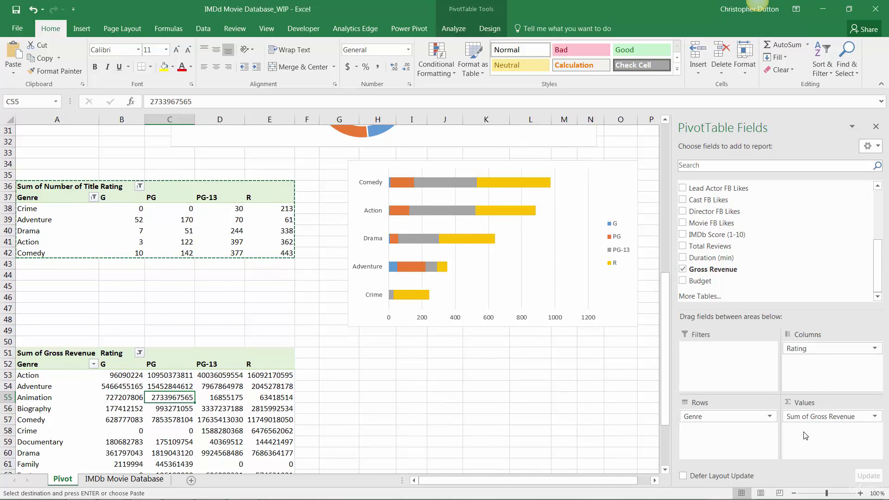
# Step: Remove Genre and Rating from the duplicated pivot table's layout and add Release Date as its row field
pyautogui.moveTo(697, 415); pyautogui.dragTo(738, 275)
pyautogui.moveTo(807, 351); pyautogui.dragTo(741, 257)
pyautogui.moveTo(881, 279); pyautogui.dragTo(880, 229)
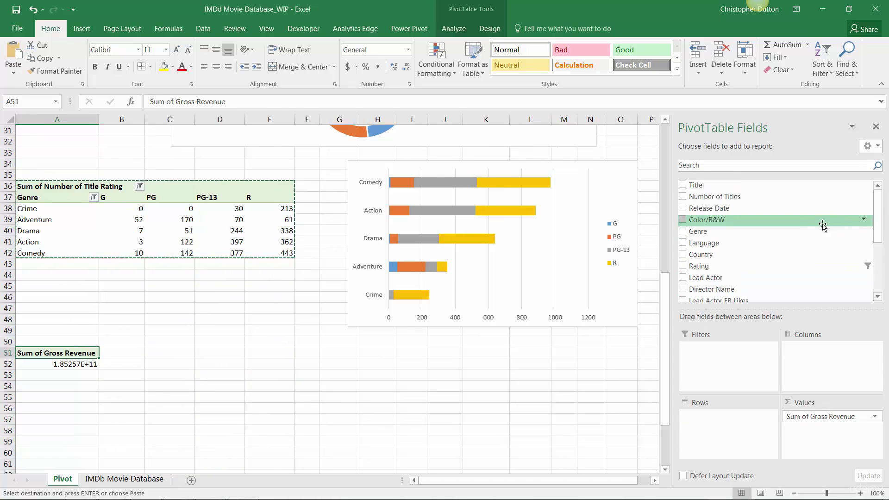
pyautogui.moveTo(717, 209); pyautogui.dragTo(708, 417)
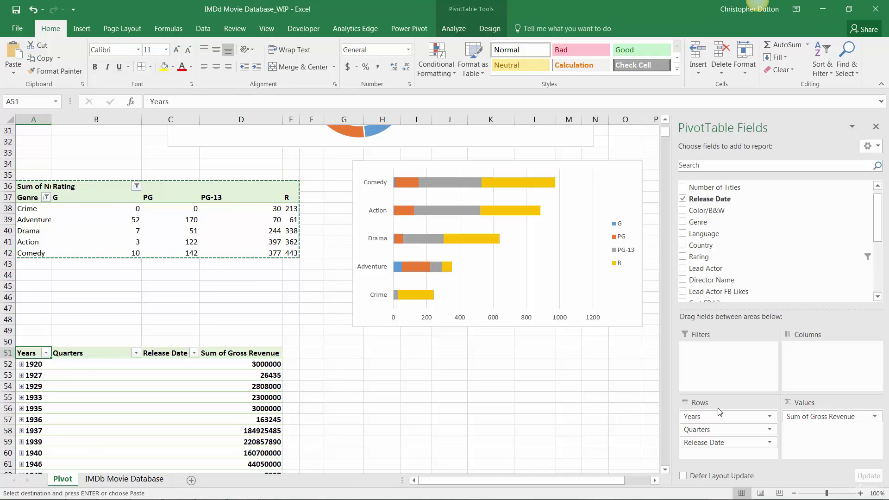
# Step: Remove Quarters and Release Date from the pivot table's rows, keeping only Years
pyautogui.scroll(-2, 235, 429)
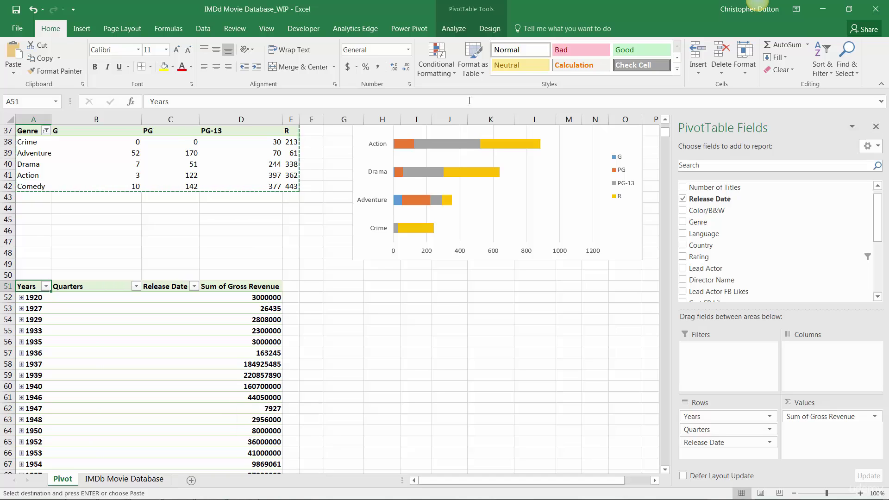
pyautogui.click(476, 9)
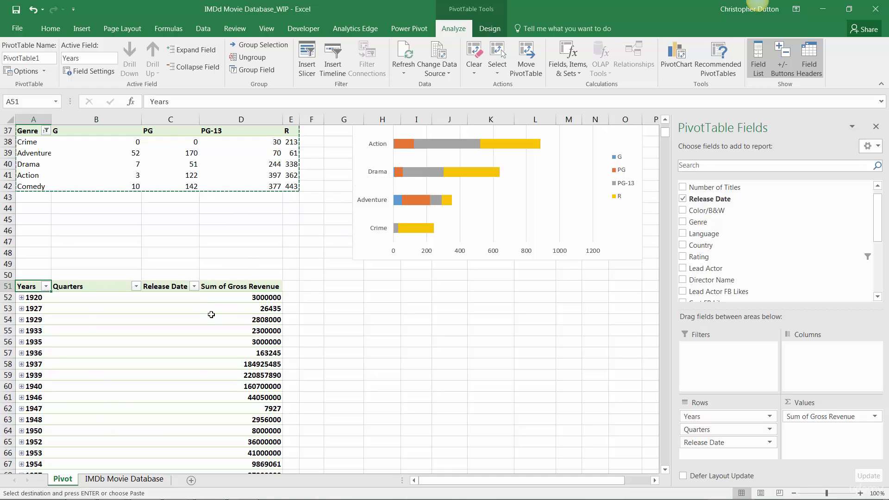
pyautogui.scroll(-1, 211, 318)
pyautogui.scroll(-1, 211, 317)
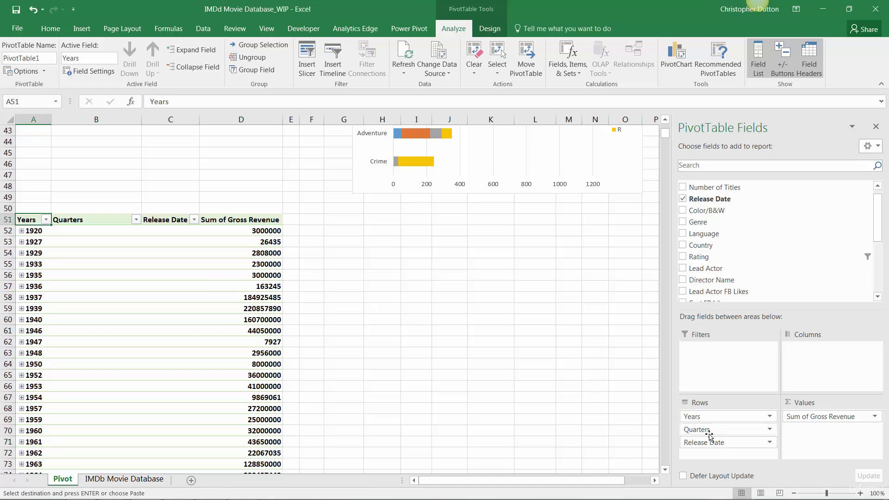
pyautogui.moveTo(709, 430); pyautogui.dragTo(741, 282)
pyautogui.moveTo(713, 430); pyautogui.dragTo(751, 257)
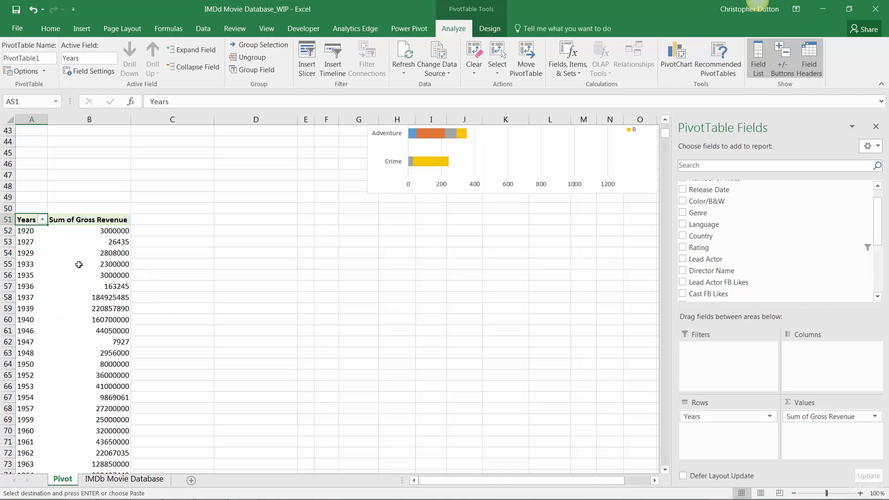
# Step: Examine the gross revenue by year throughout the pivot table, from the earliest years to the most recent
pyautogui.click(107, 262)
pyautogui.press('Down')
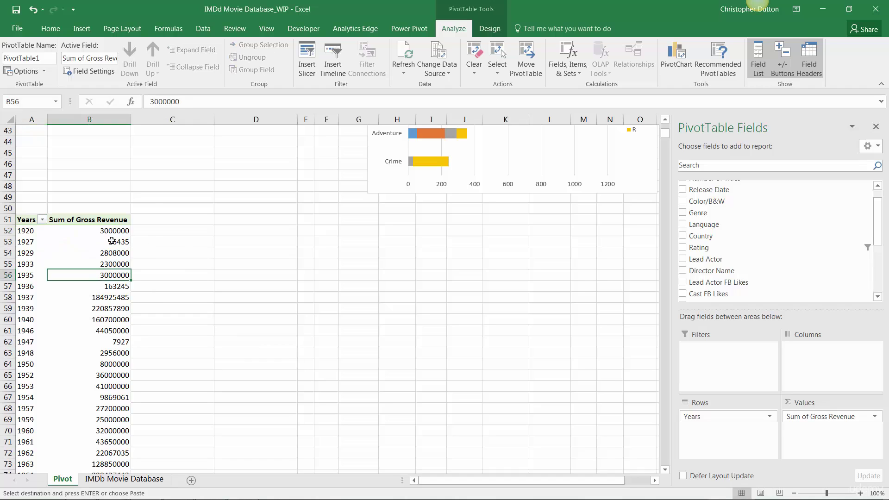
pyautogui.press('Down')
pyautogui.press('Down')
pyautogui.press('Down')
pyautogui.press('Down')
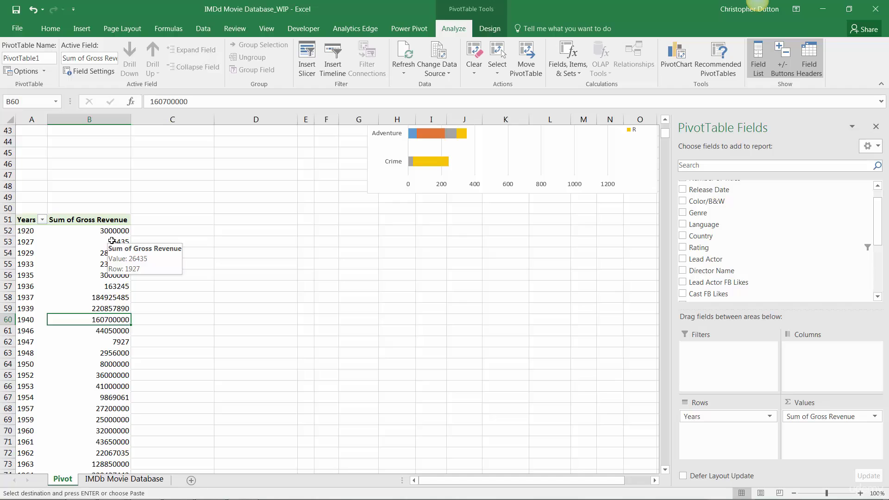
pyautogui.scroll(2, 112, 241)
pyautogui.scroll(-11, 87, 316)
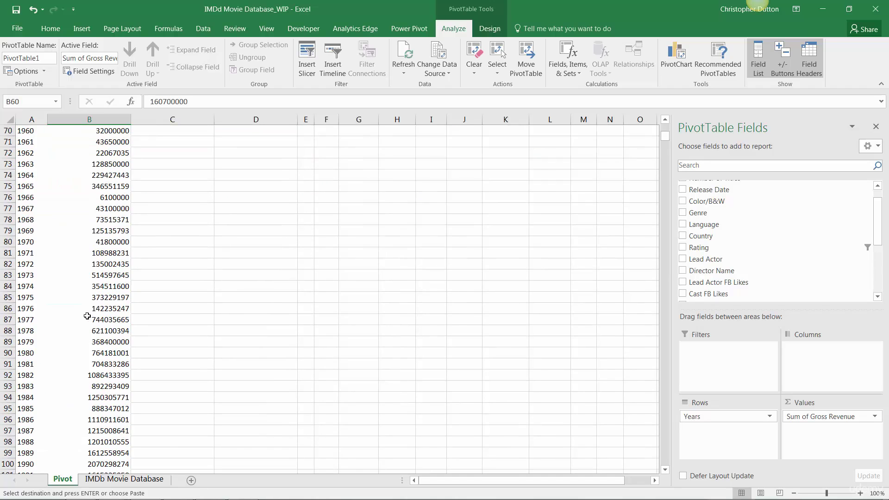
pyautogui.scroll(-8, 88, 316)
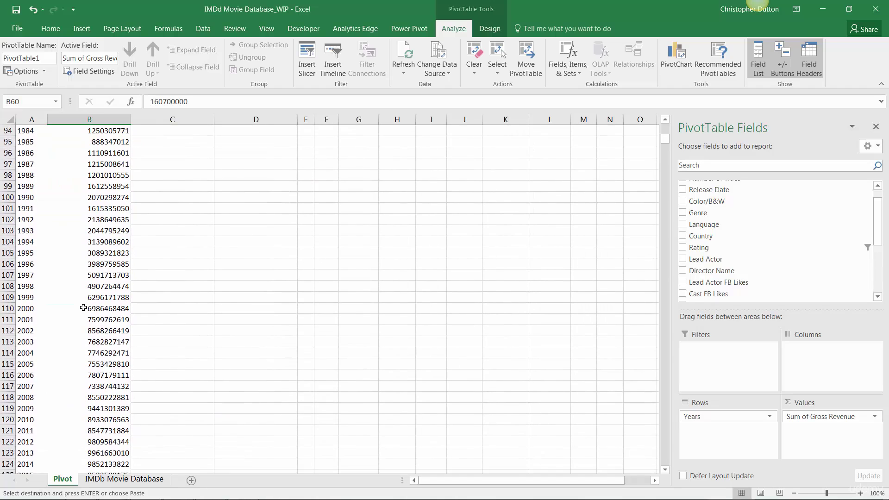
pyautogui.moveTo(83, 308)
pyautogui.click(100, 231)
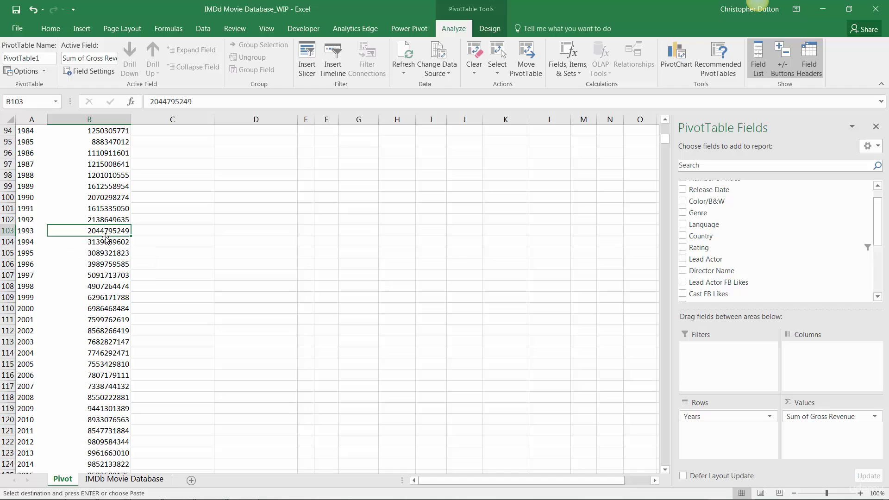
pyautogui.moveTo(102, 247)
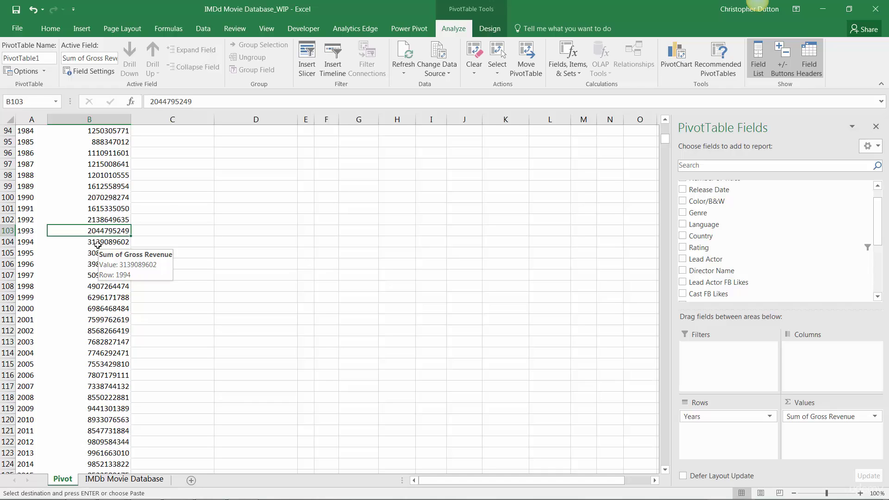
pyautogui.scroll(-2, 169, 220)
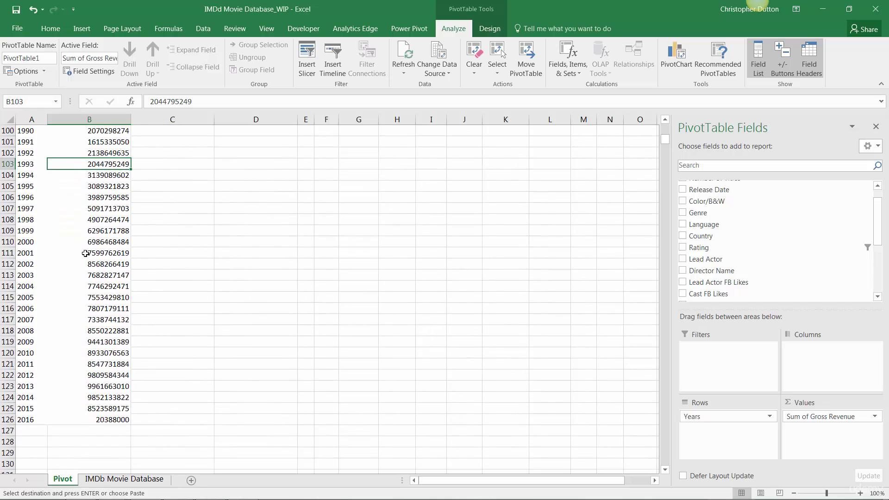
pyautogui.scroll(6, 85, 255)
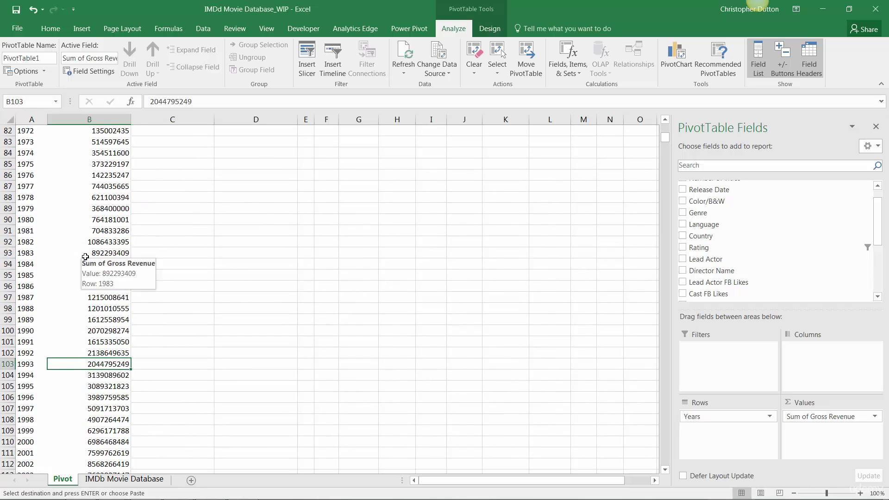
pyautogui.scroll(13, 84, 260)
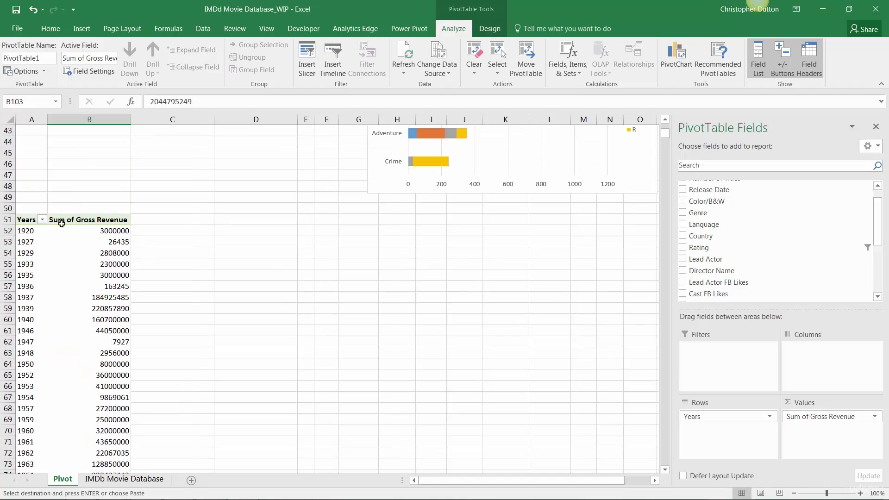
pyautogui.click(43, 221)
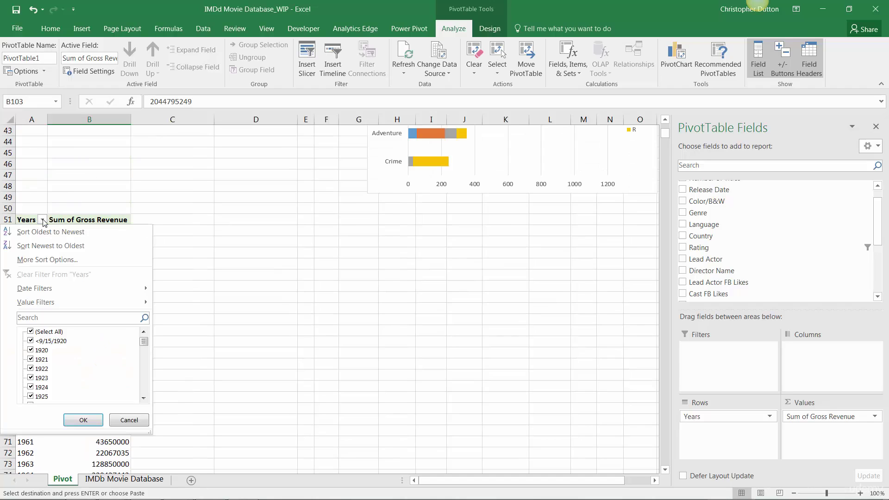
pyautogui.click(32, 332)
pyautogui.moveTo(144, 342); pyautogui.dragTo(144, 401)
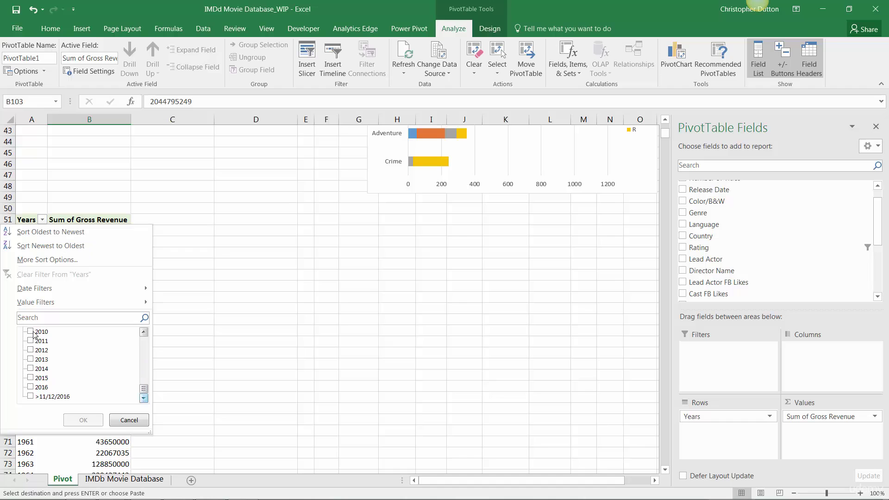
pyautogui.click(129, 420)
# Step: Filter the Years field to keep only the items from 1995 to 2015
pyautogui.scroll(-15, 44, 342)
pyautogui.scroll(-7, 45, 347)
pyautogui.scroll(3, 43, 347)
pyautogui.moveTo(32, 191); pyautogui.dragTo(23, 410)
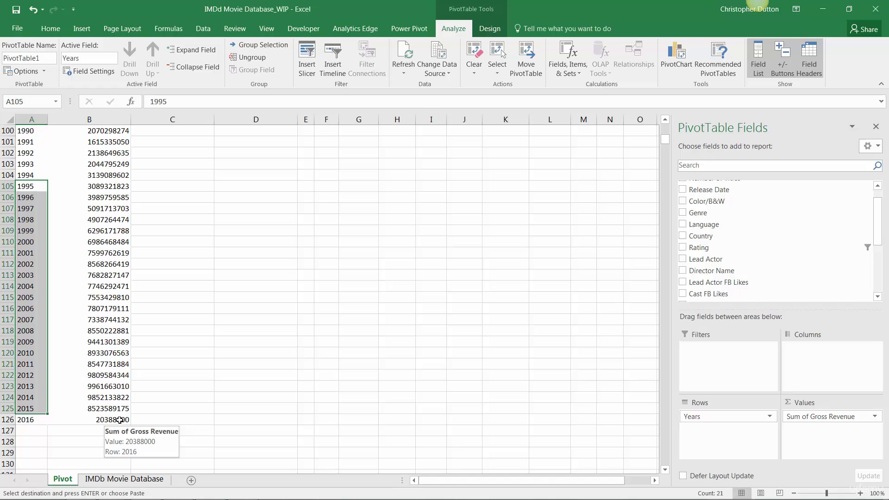
pyautogui.rightClick(24, 230)
pyautogui.moveTo(75, 293)
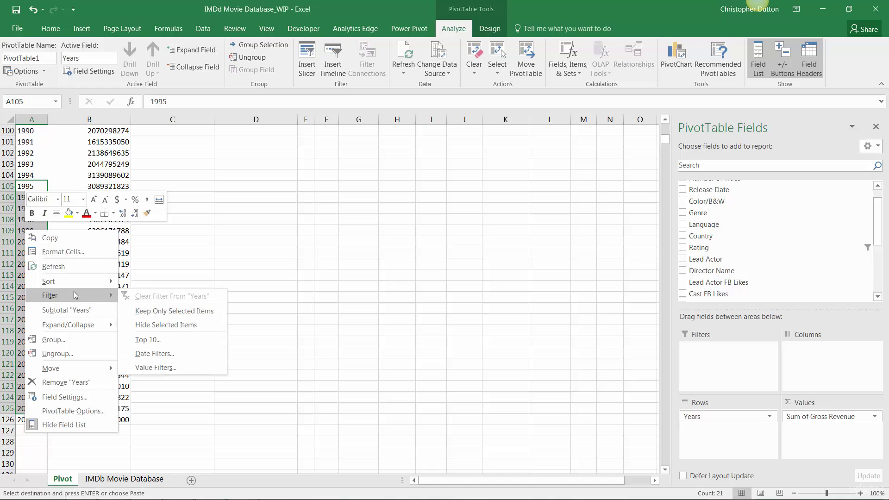
pyautogui.click(204, 312)
pyautogui.scroll(15, 47, 278)
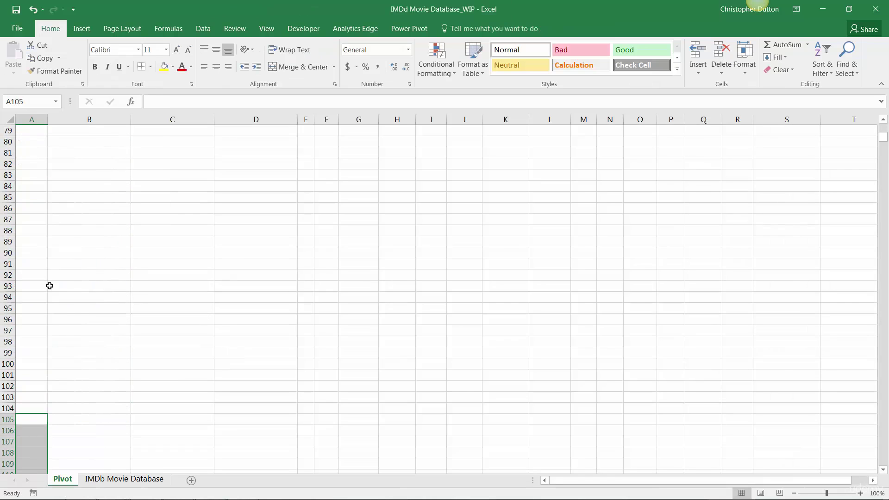
pyautogui.scroll(2, 49, 295)
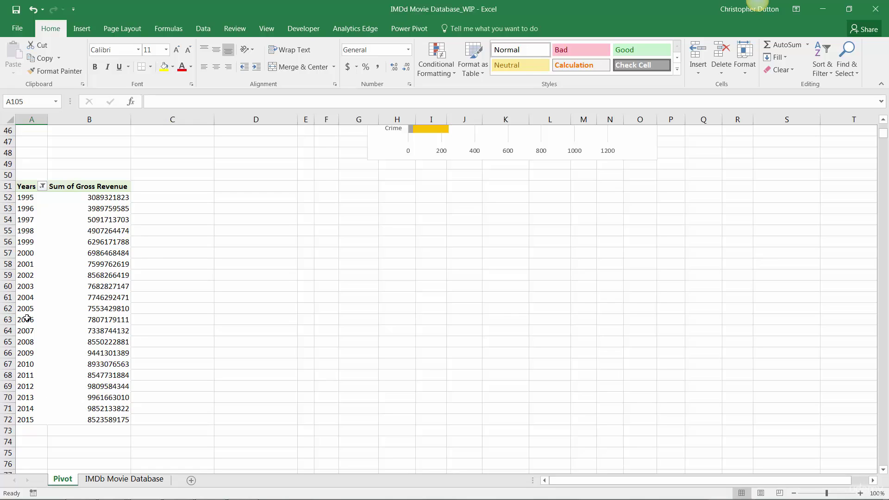
# Step: Insert a line PivotChart based on the yearly gross revenue pivot table
pyautogui.click(88, 241)
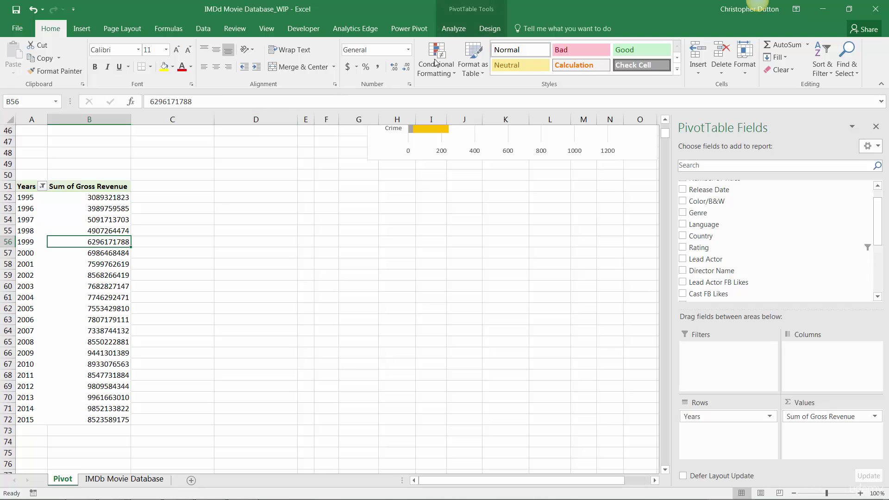
pyautogui.click(475, 12)
pyautogui.click(676, 57)
pyautogui.click(150, 139)
pyautogui.click(592, 390)
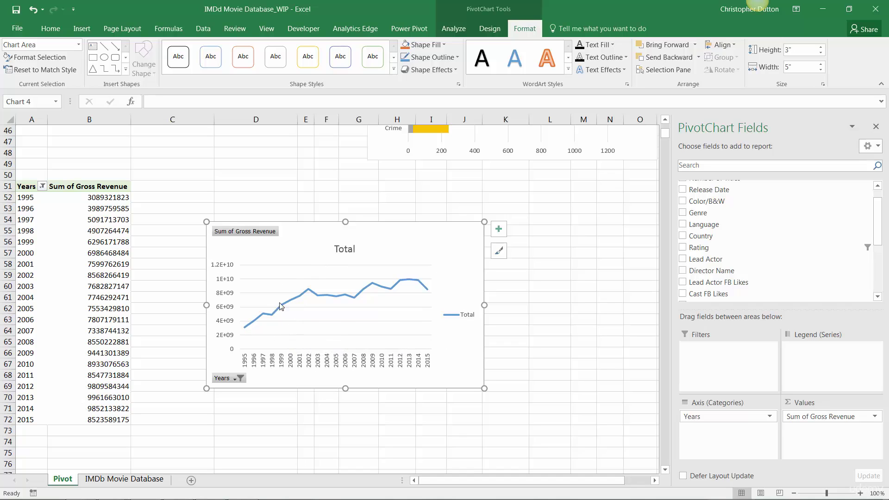
# Step: Name the yearly gross revenue pivot table "Revenue by Year"
pyautogui.click(97, 219)
pyautogui.click(458, 7)
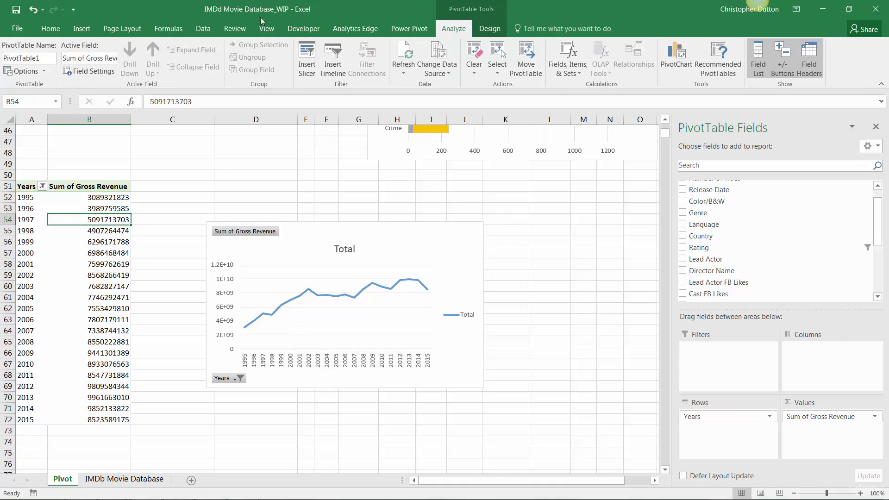
pyautogui.click(52, 58)
pyautogui.write('Revenue by Year')
pyautogui.press('Return')
# Step: Add Rating as the line chart's legend series and position the chart beside the pivot table, clear of its columns
pyautogui.moveTo(305, 237); pyautogui.dragTo(280, 191)
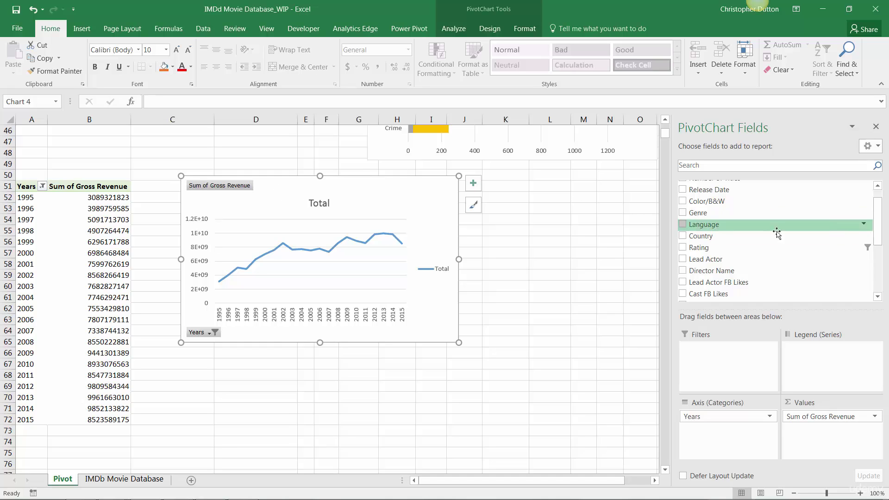
pyautogui.moveTo(703, 248); pyautogui.dragTo(822, 357)
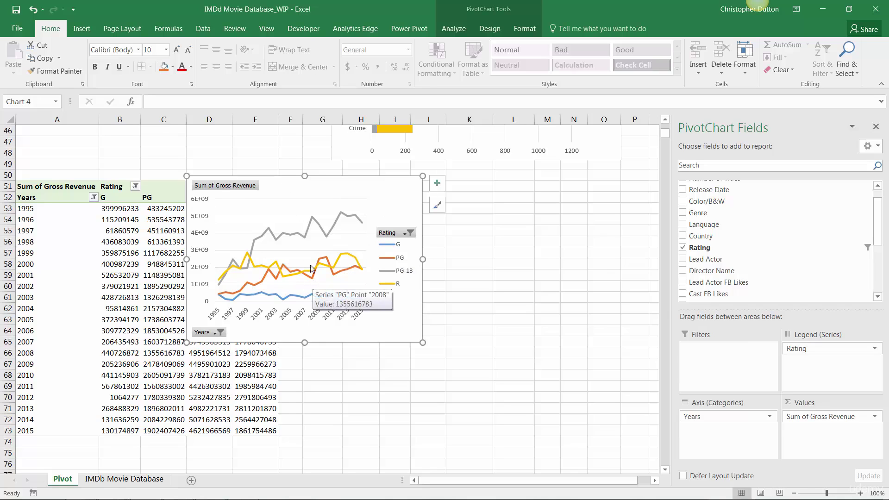
pyautogui.moveTo(286, 182); pyautogui.dragTo(395, 204)
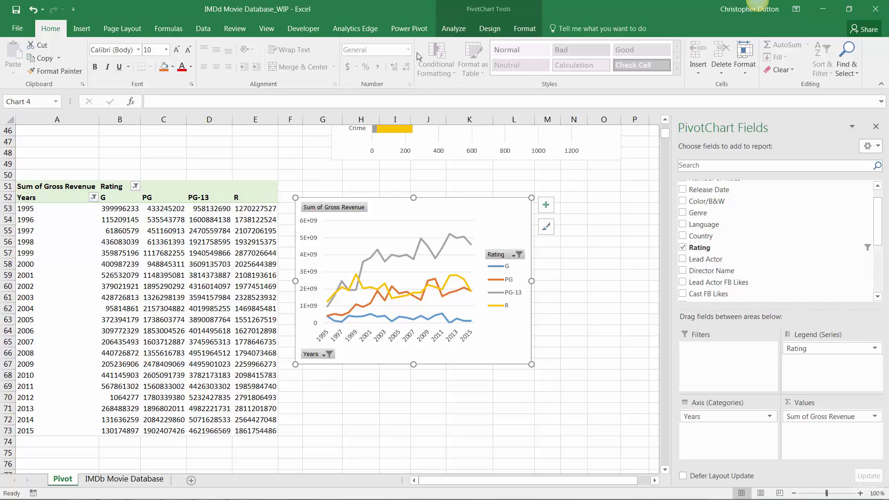
# Step: Change the PivotChart's type from line to Stacked Area
pyautogui.click(453, 28)
pyautogui.click(485, 32)
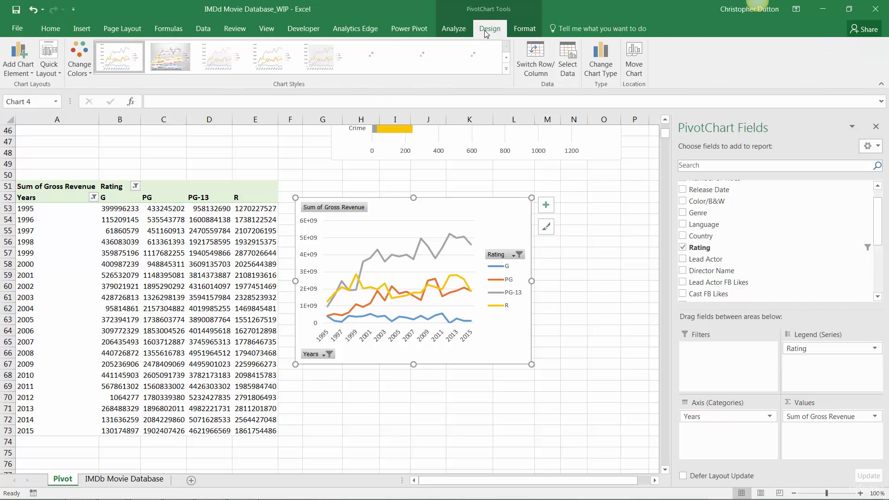
pyautogui.click(602, 60)
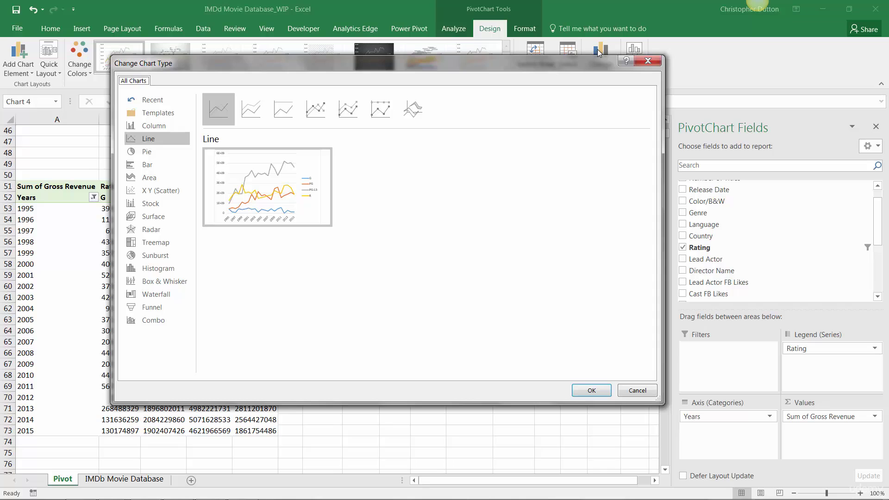
pyautogui.click(153, 178)
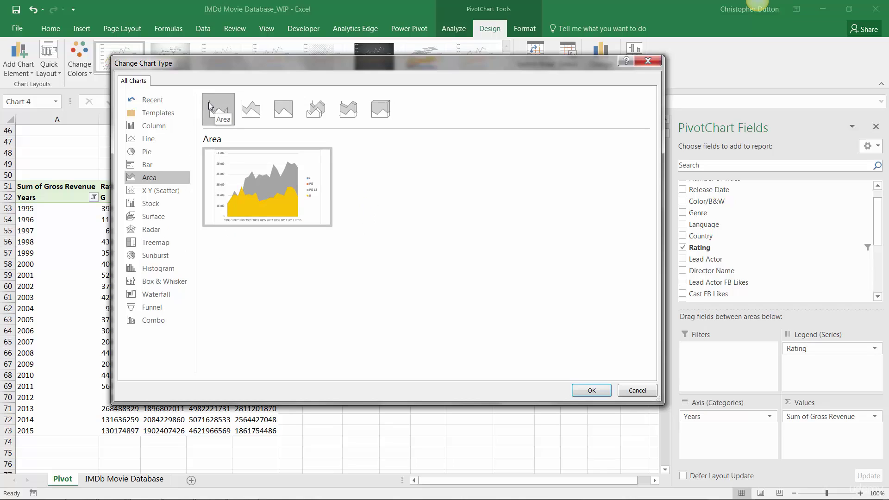
pyautogui.click(257, 108)
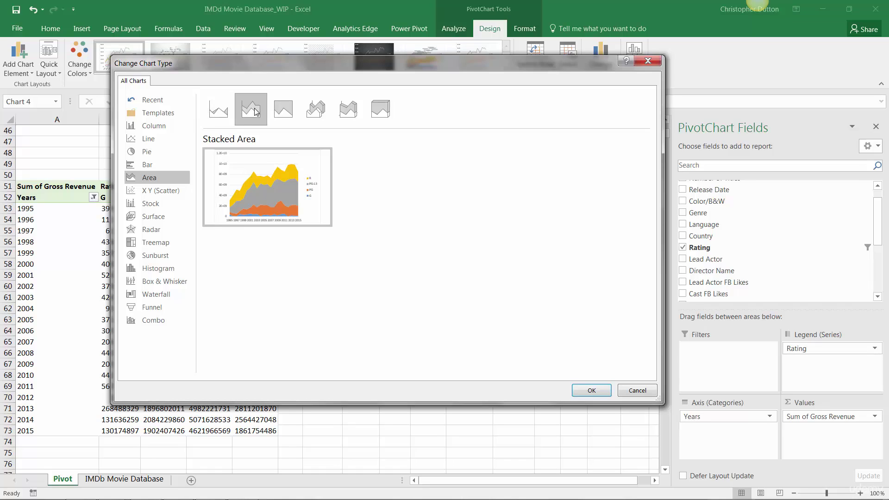
pyautogui.moveTo(244, 172)
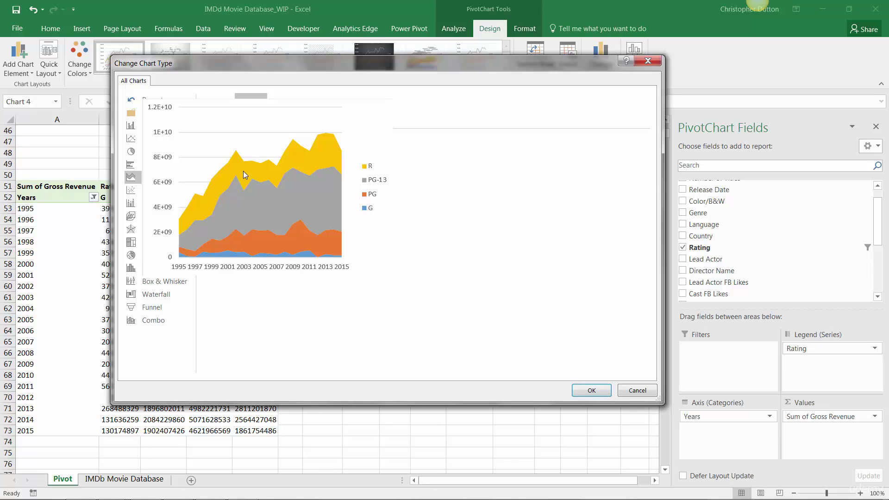
pyautogui.click(592, 392)
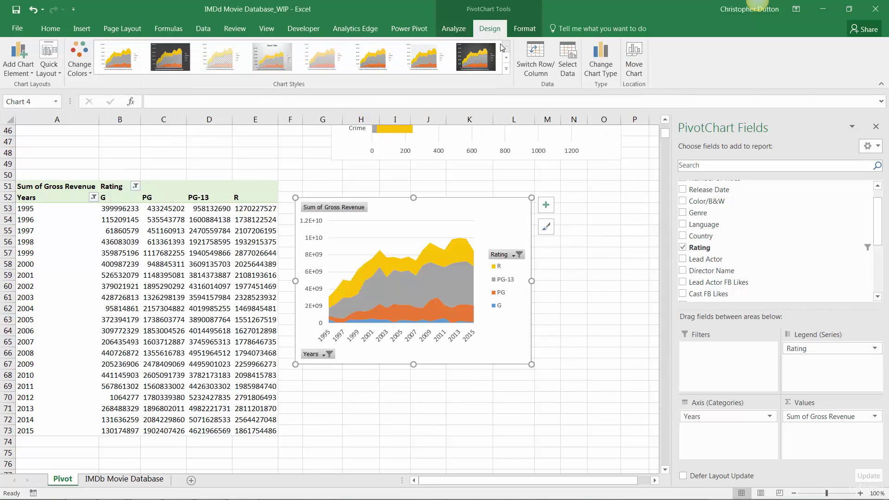
# Step: Hide all field buttons on the area chart and widen the chart to about column N
pyautogui.click(469, 34)
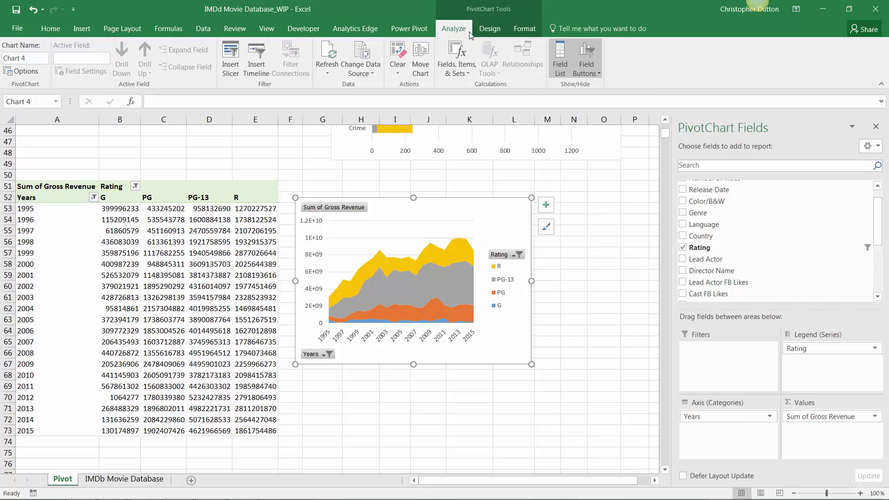
pyautogui.click(587, 70)
pyautogui.click(604, 158)
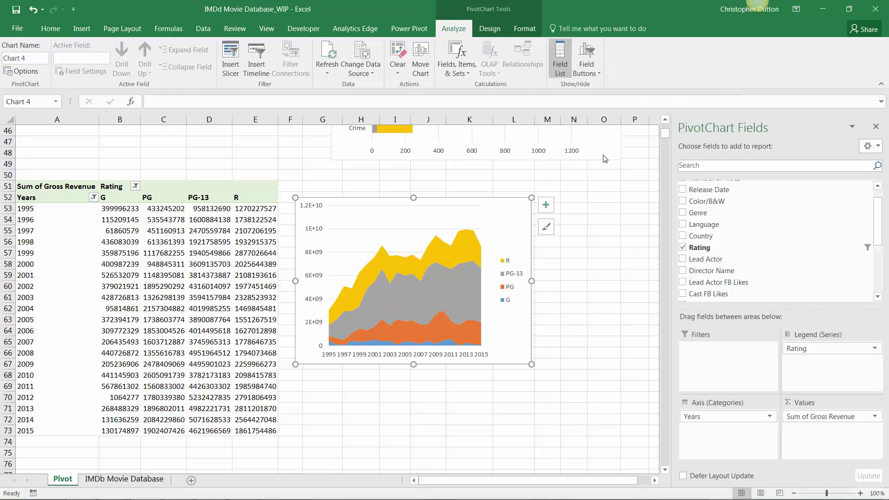
pyautogui.moveTo(531, 281); pyautogui.dragTo(609, 278)
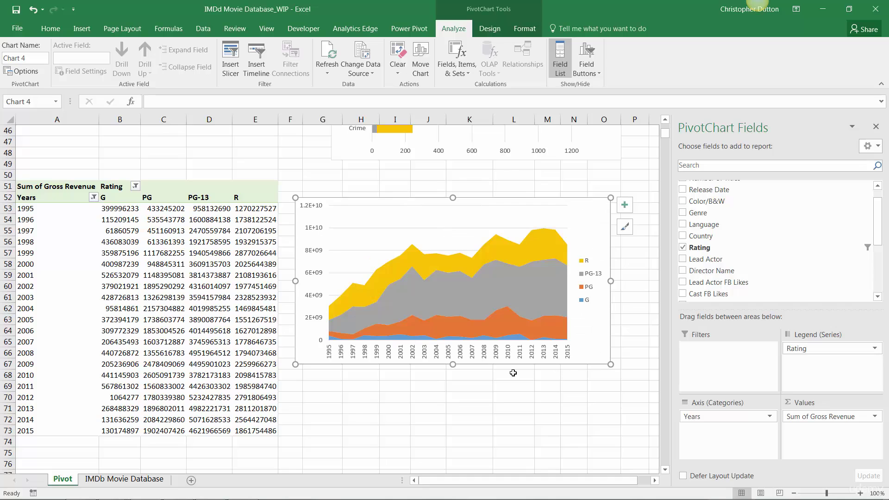